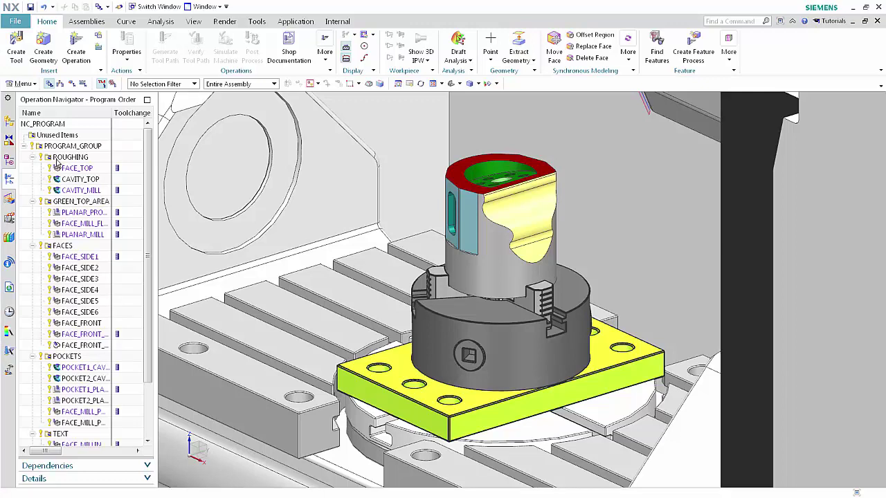
Select the ROUGHING program group and launch Simulate Machine on it
left_click(60, 158)
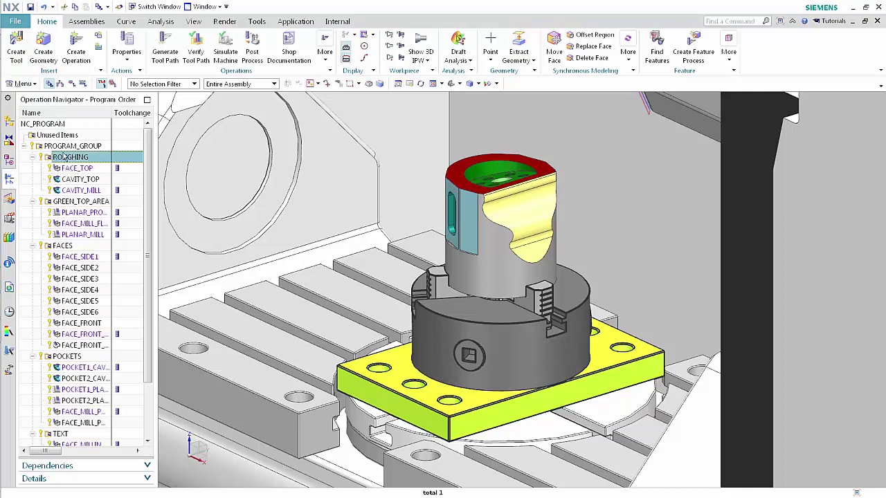
left_click(223, 52)
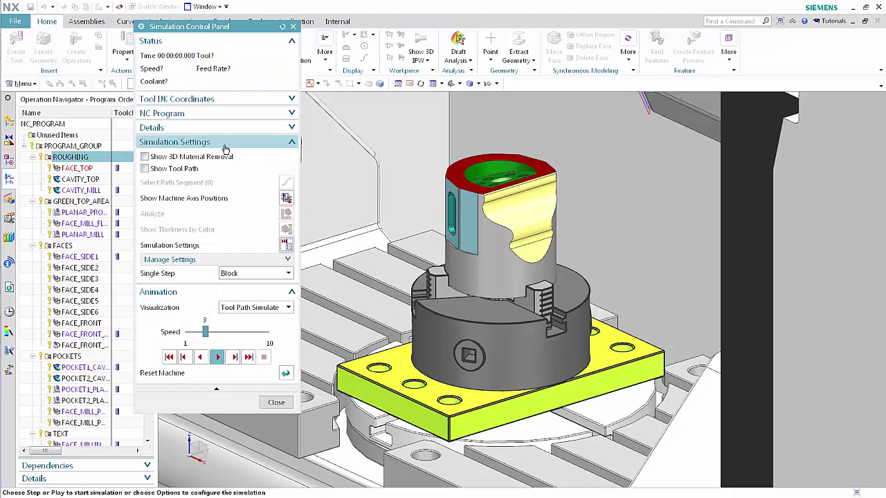
Set visualization to Machine Code Simulate and show the Machine Axis Positions, all axes at zero
left_click(268, 309)
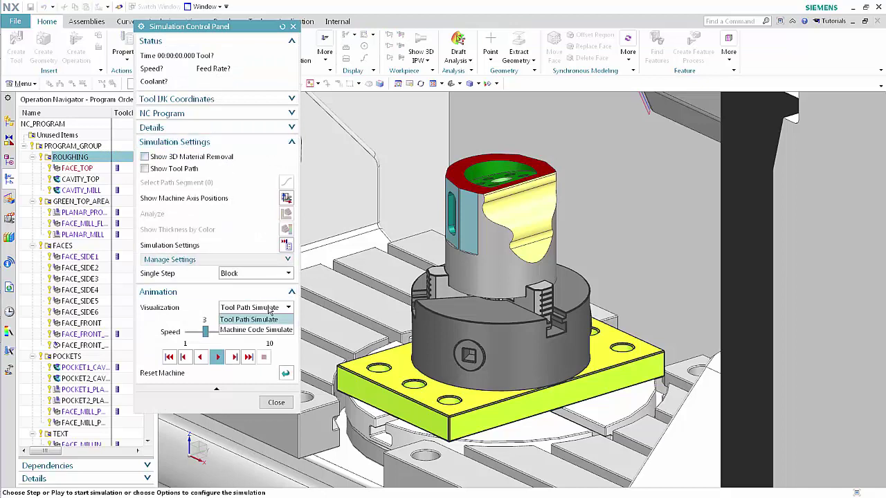
left_click(272, 330)
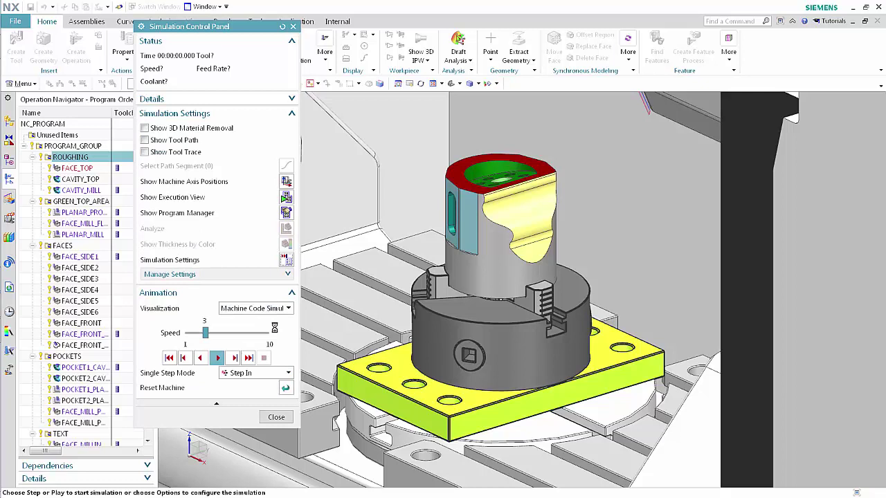
left_click(286, 182)
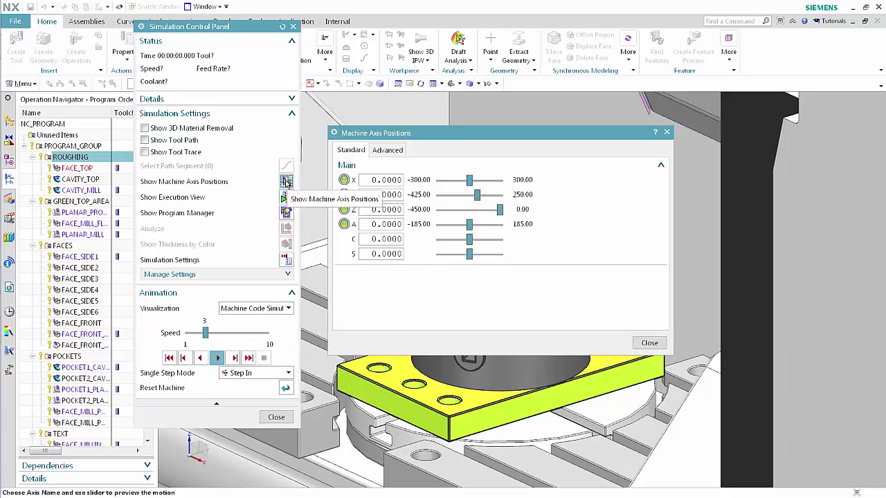
Show the Advanced axis table, then play and stop the simulation at 00:00:21.760
left_click(378, 152)
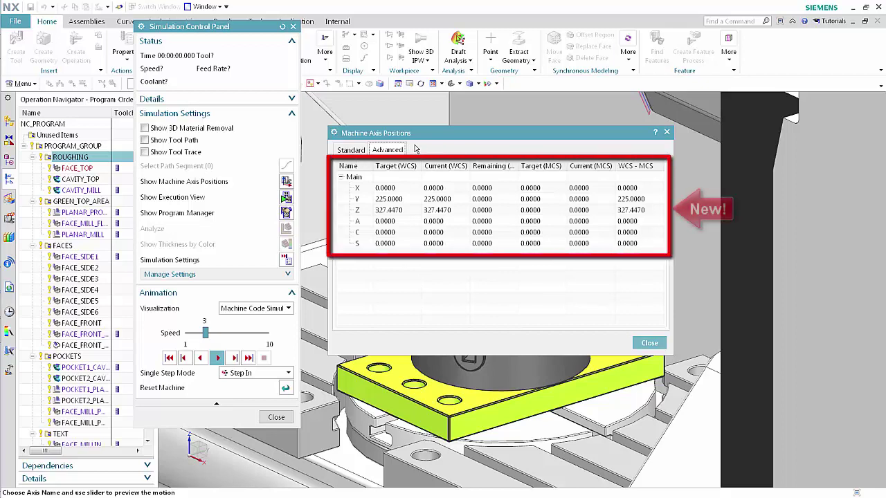
left_click(217, 358)
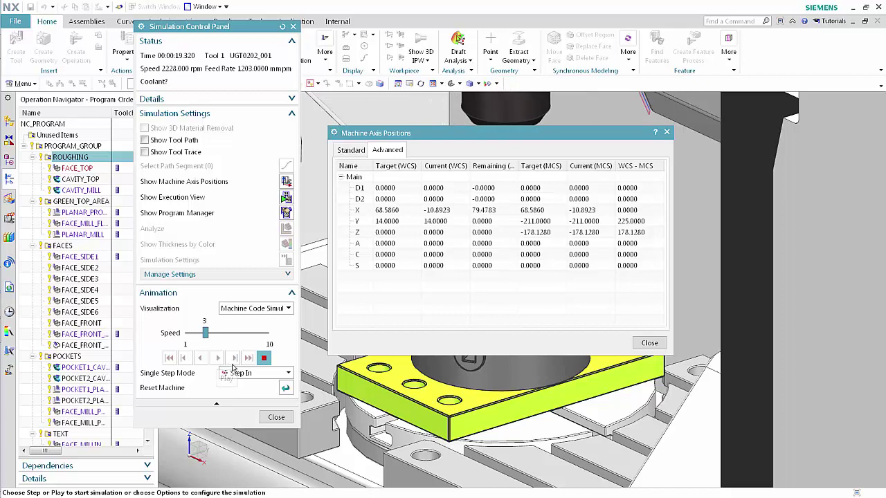
left_click(263, 360)
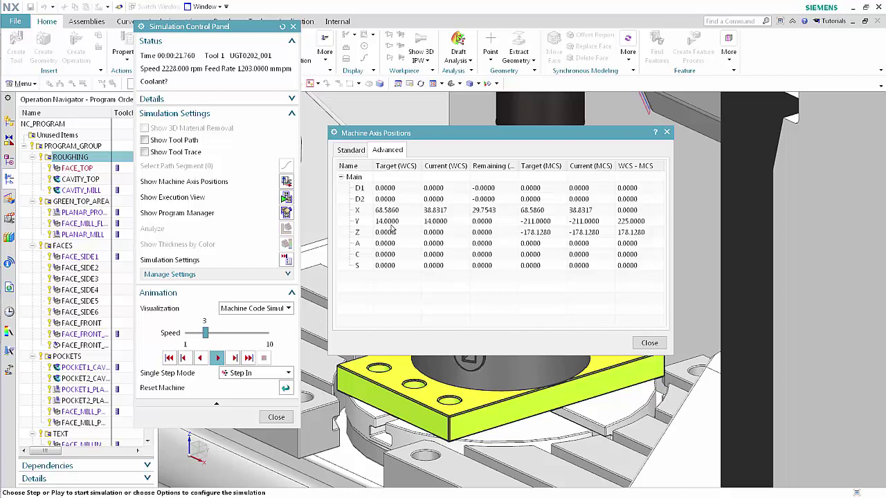
Look at the axis table's Configure columns dialog, cancel it, and close Machine Axis Positions
right_click(433, 168)
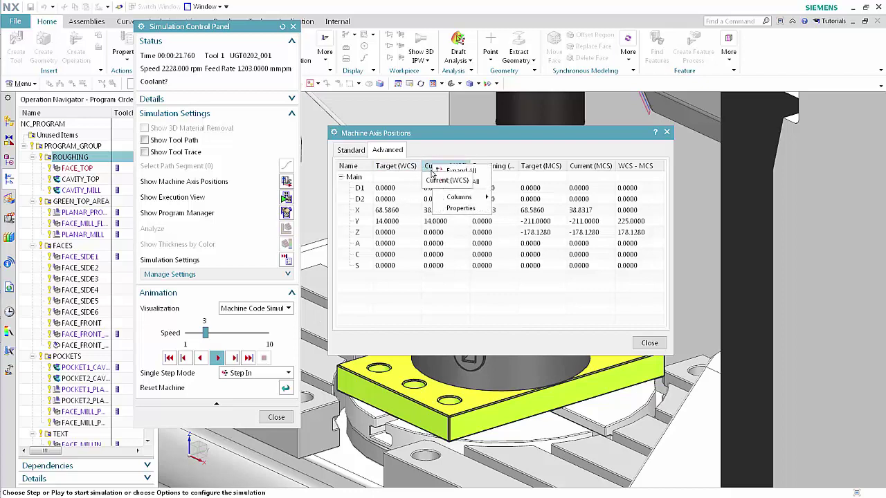
mouse_move(450, 199)
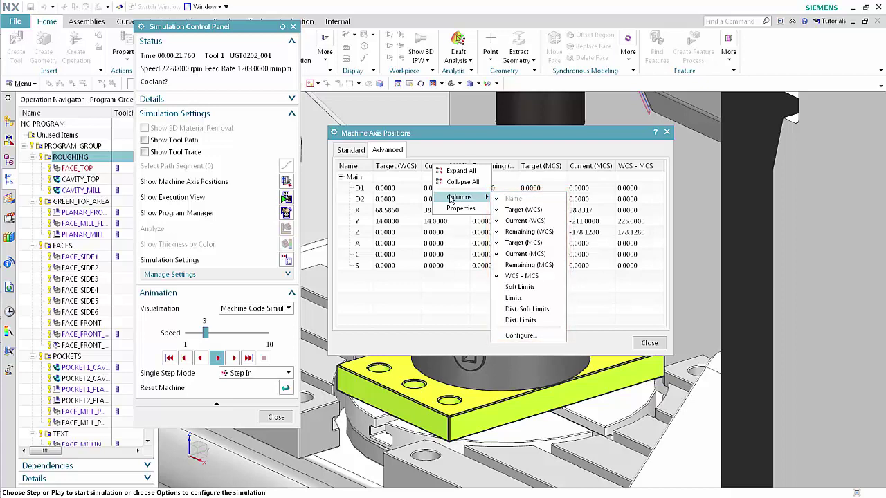
left_click(519, 336)
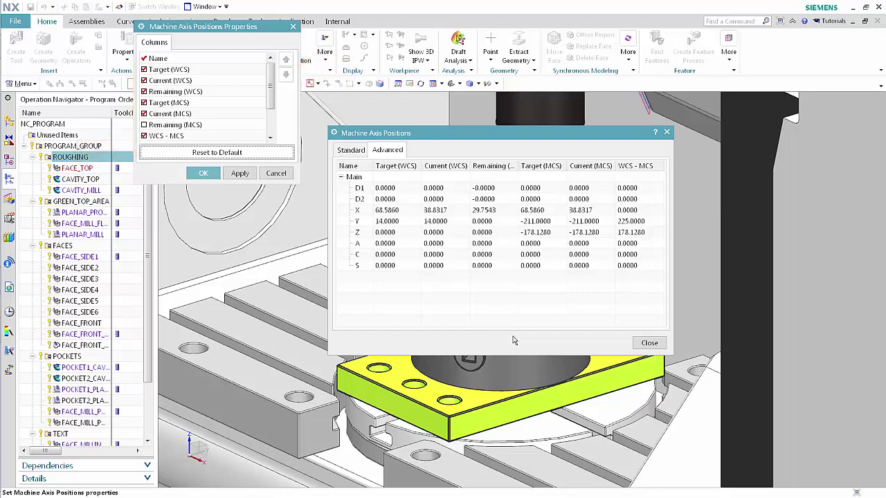
left_click(276, 174)
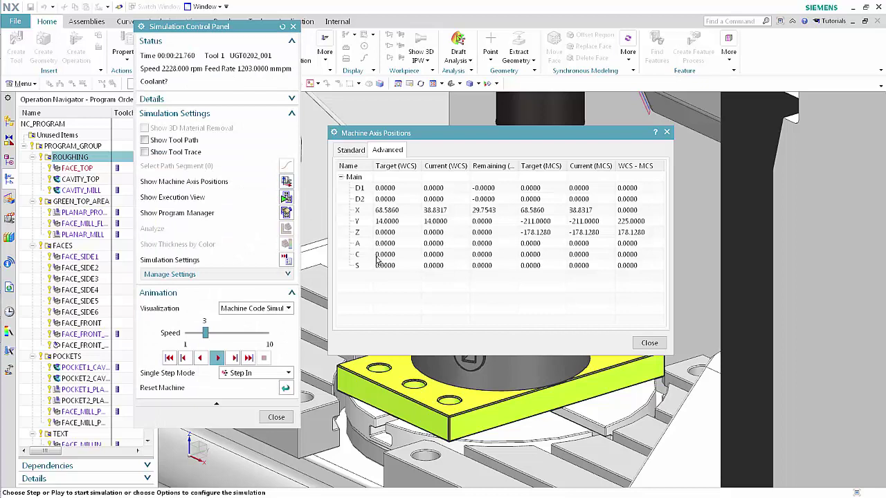
left_click(648, 344)
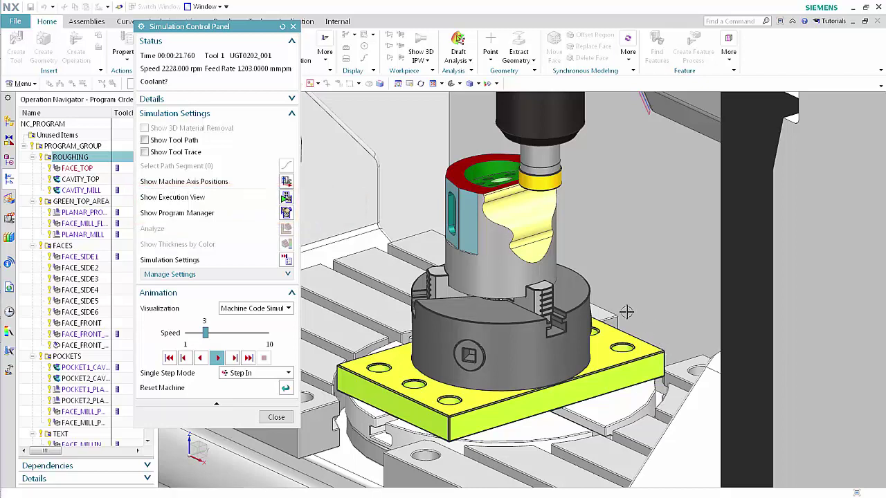
Show the Execution View, with NC line 24 current and Main in the call stack
left_click(286, 199)
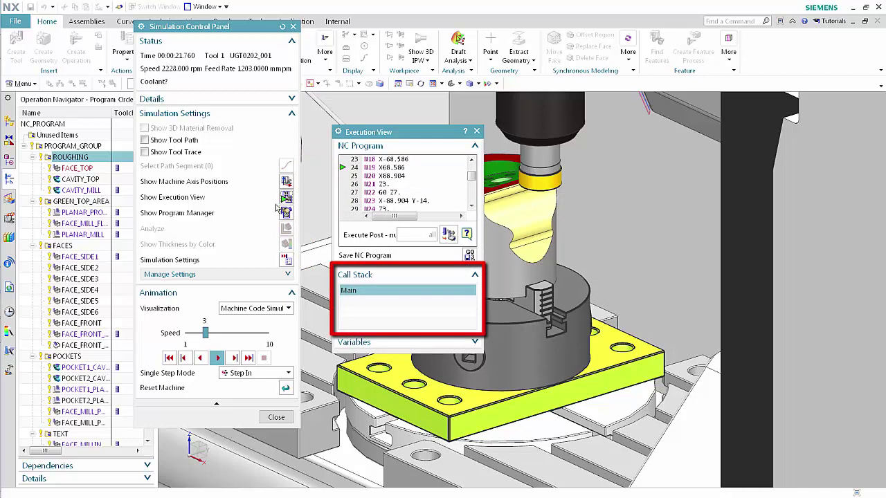
Expand the Variables section, then play and stop the simulation at line 59 (00:00:49.480)
left_click(402, 342)
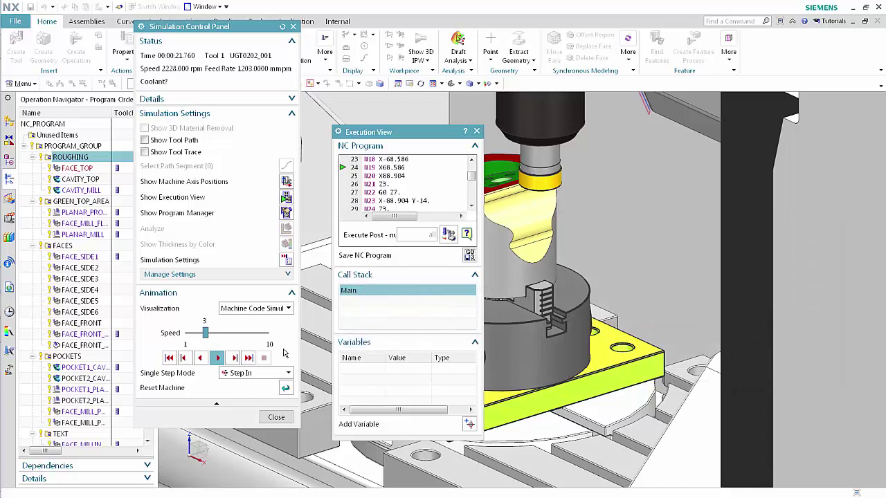
left_click(217, 358)
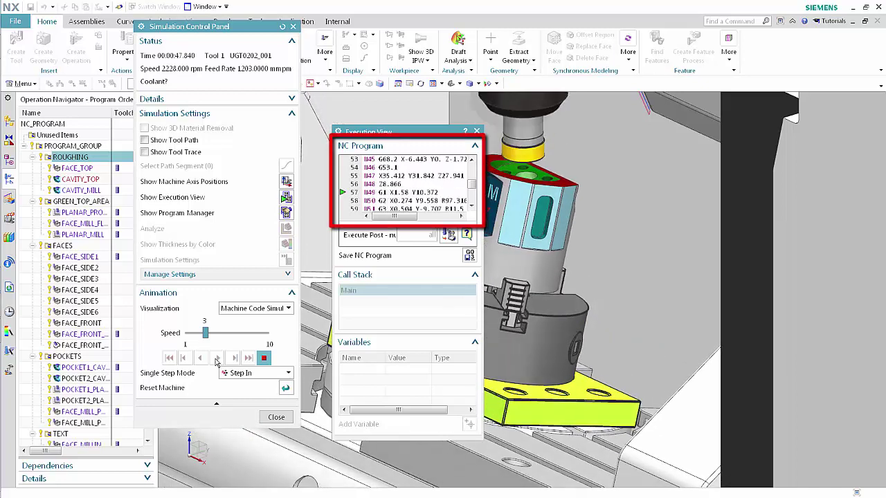
left_click(263, 358)
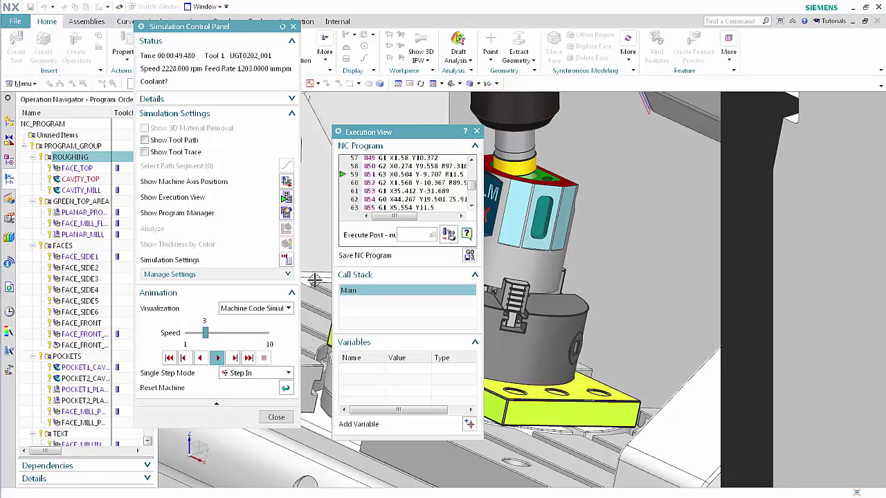
Add breakpoints on NC lines 63 and 67, running the simulation to stop at line 63
left_click(344, 209)
left_click(216, 358)
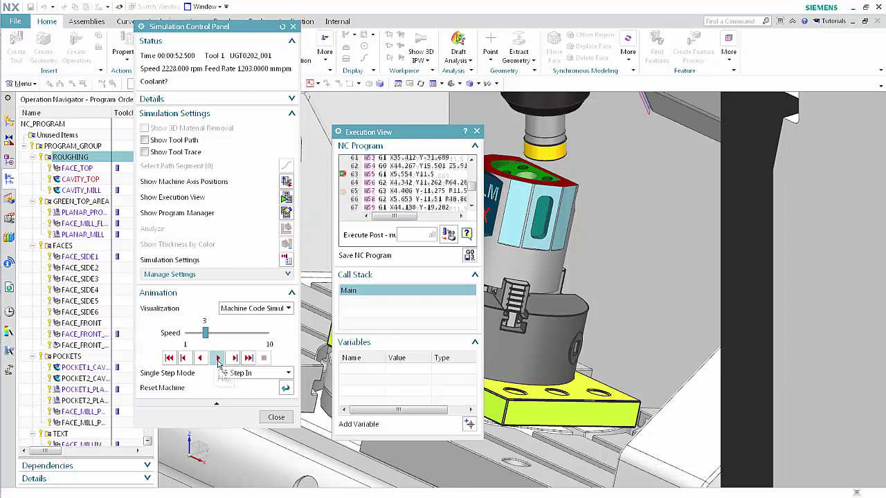
left_click(218, 358)
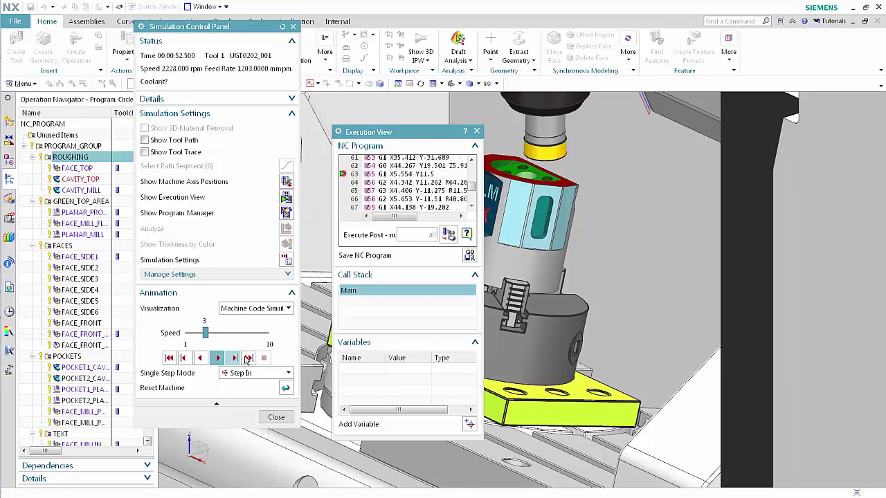
left_click(343, 208)
right_click(343, 209)
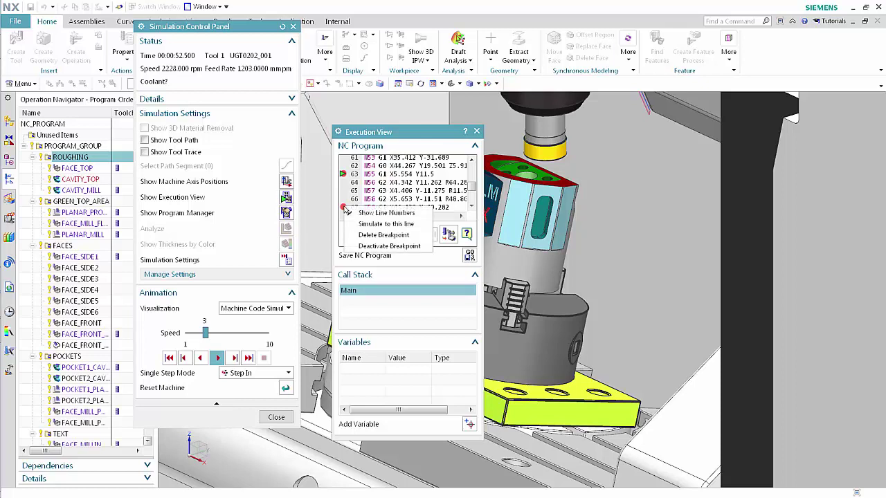
Deactivate the line 67 breakpoint and resume the simulation
left_click(367, 246)
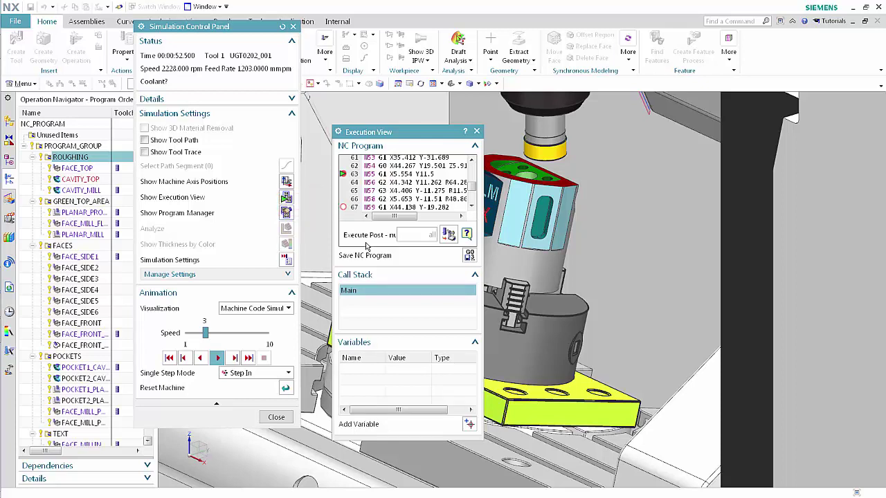
left_click(219, 358)
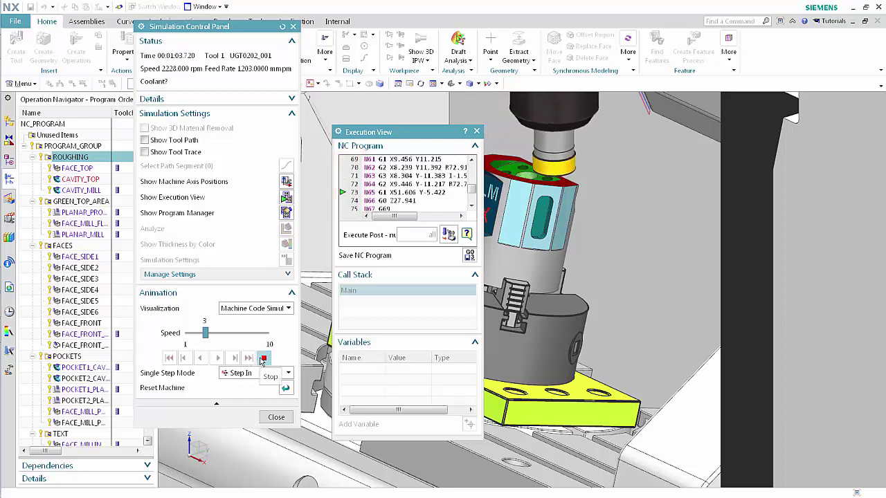
Stop the simulation at line 73 (00:01:03.920) and close the Execution View
left_click(263, 357)
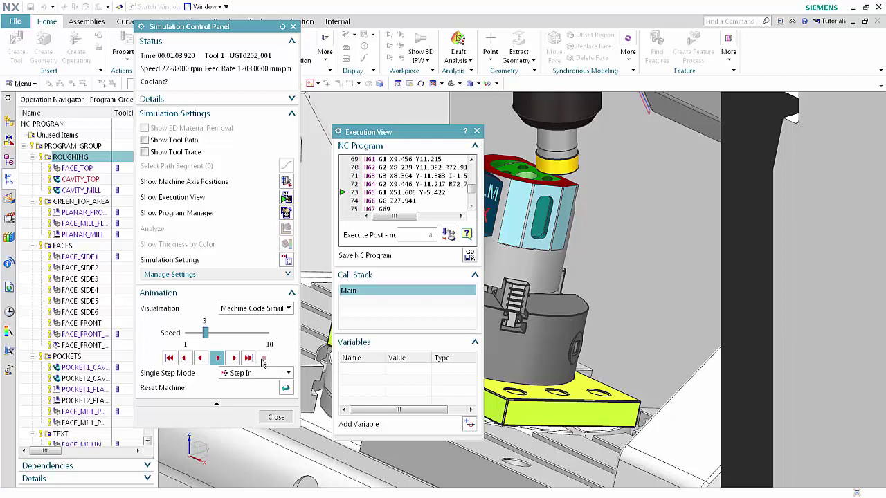
left_click(477, 131)
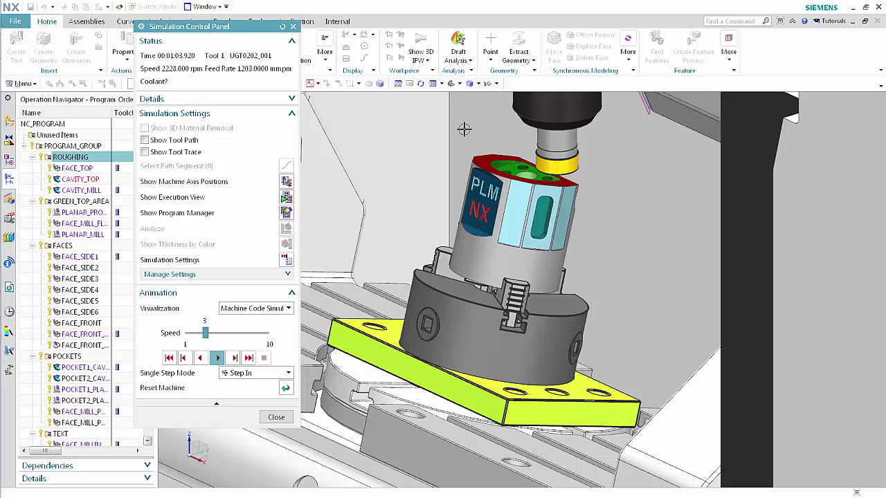
Open the Program Manager, view the G73 subprogram code, then list the Machine programs
left_click(286, 213)
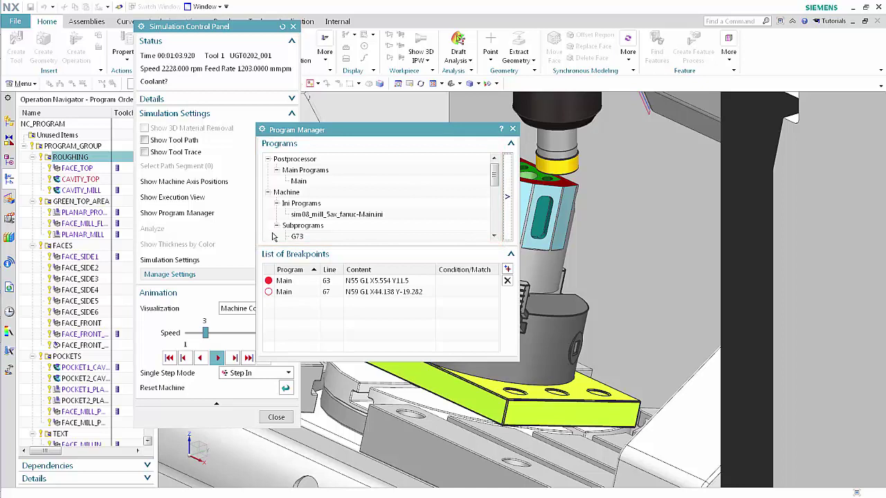
left_click(297, 237)
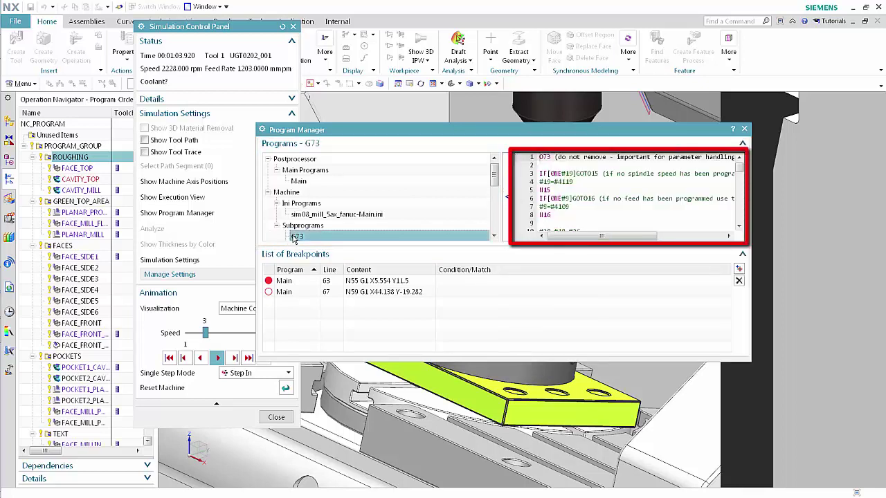
left_click(289, 193)
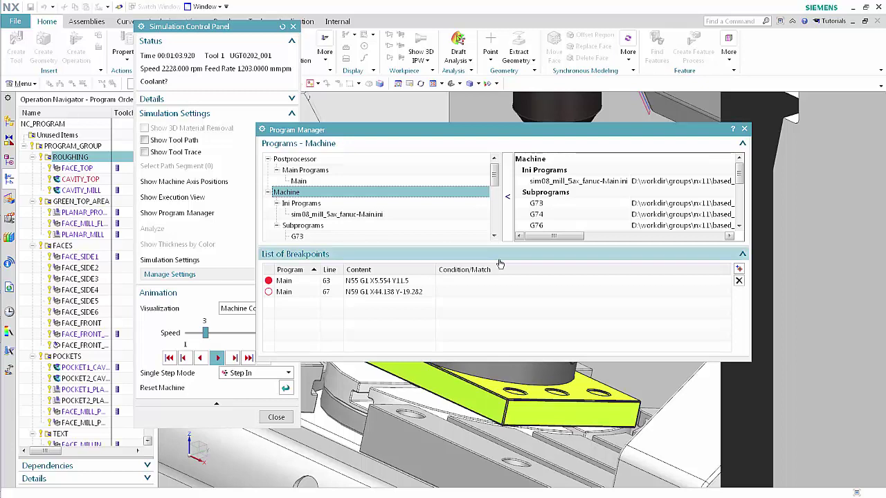
Add a new matching breakpoint with wildcard program and line to the breakpoint list
left_click(739, 269)
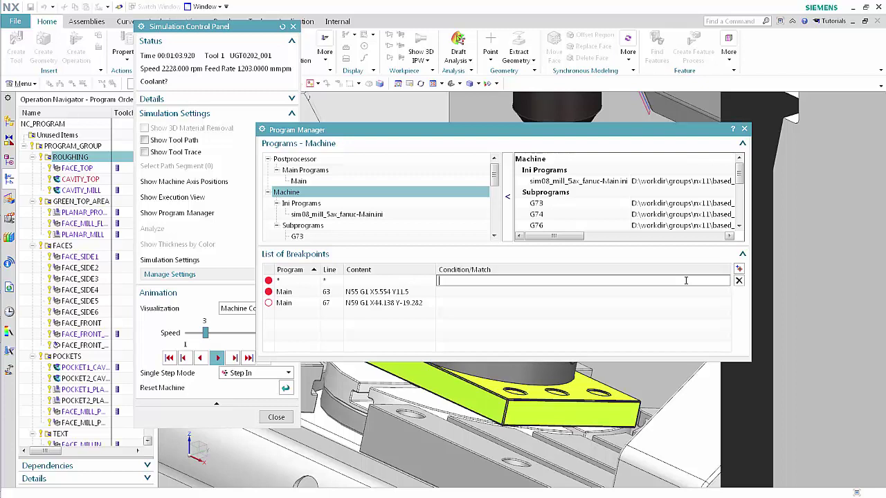
Set the new matching breakpoint's condition to M6
type("M6")
left_click(263, 31)
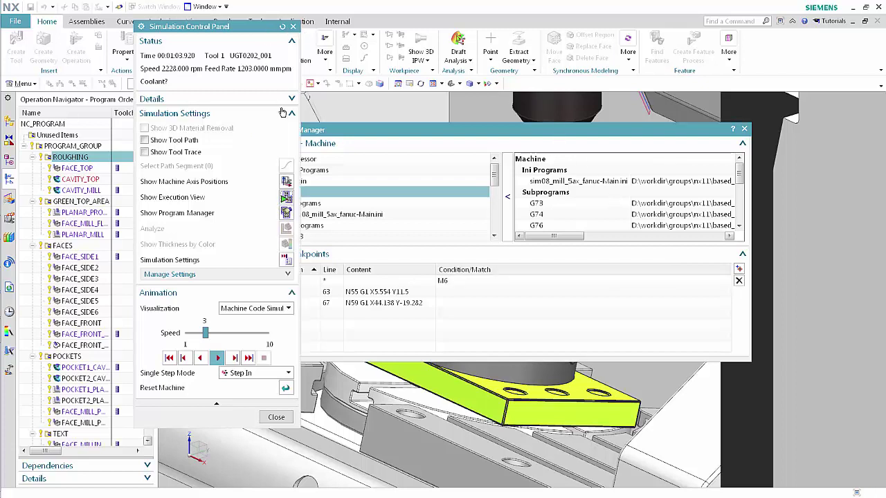
Reopen the Execution View and play the simulation to the M6 breakpoint
left_click(286, 199)
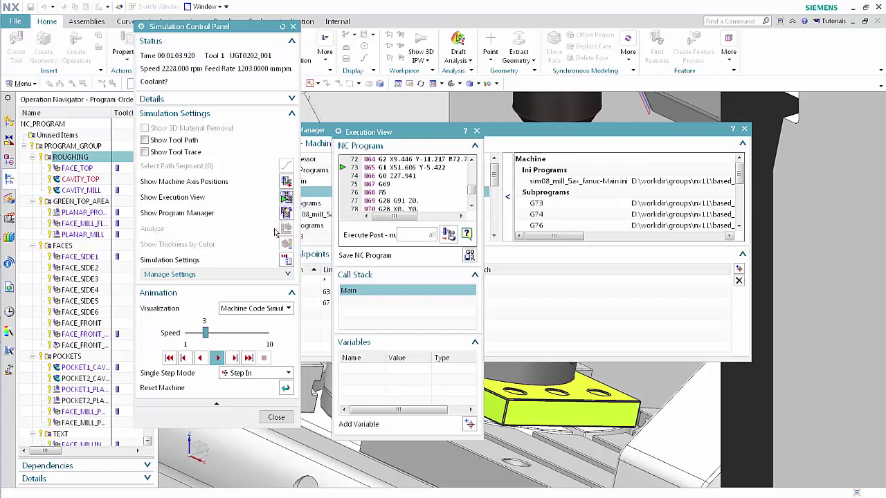
left_click(218, 359)
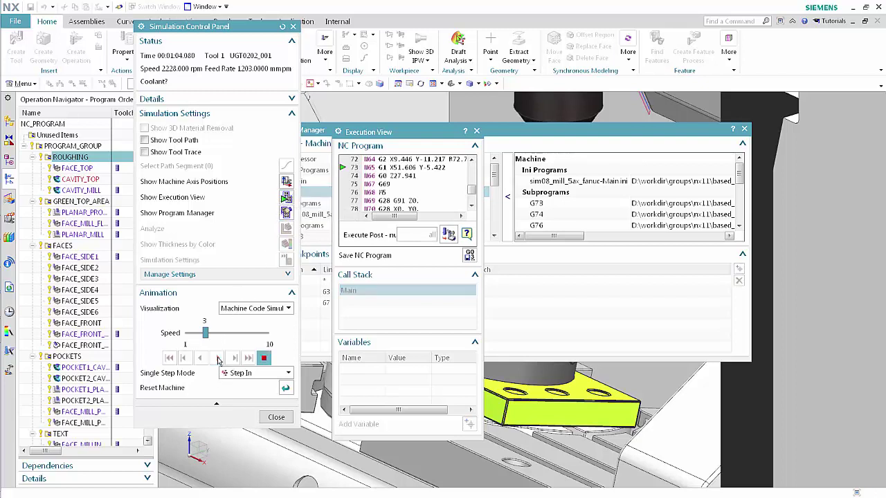